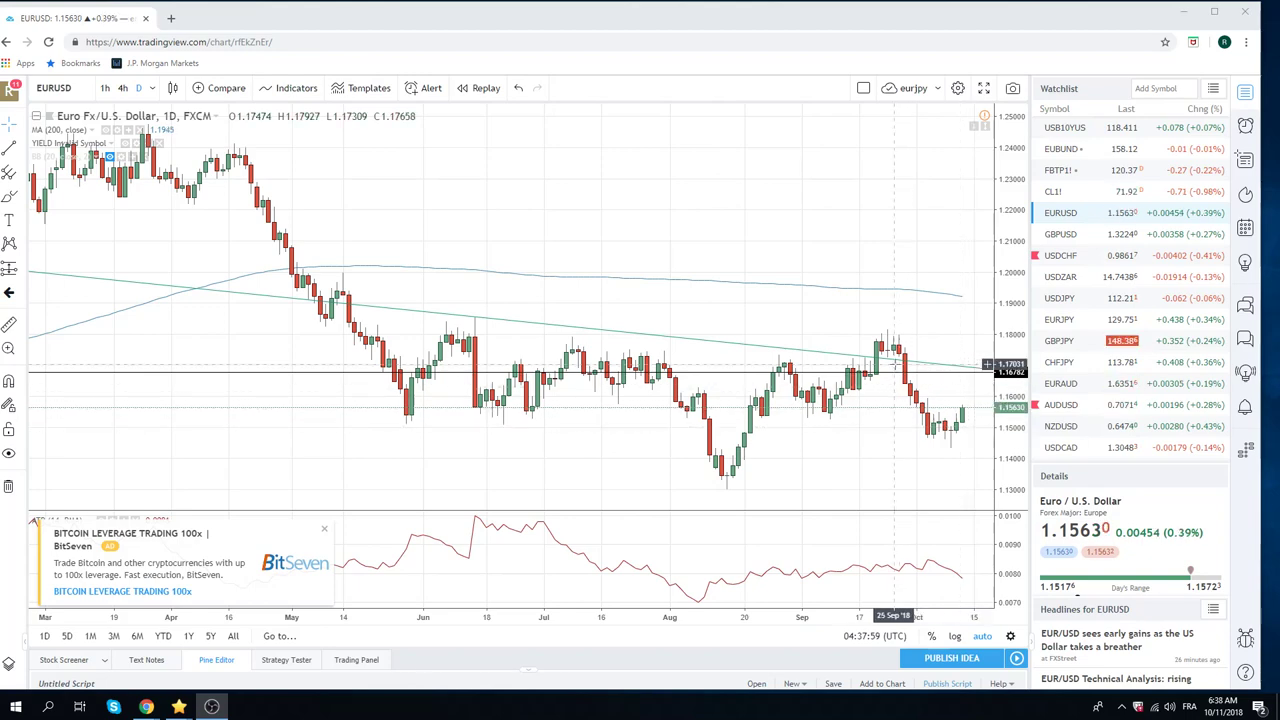
- Zoom the EURUSD daily chart out to show history from around January, and return the watchlist to its top
{"action": "scroll", "coordinate": [898, 417], "scroll_direction": "down", "scroll_amount": 2}
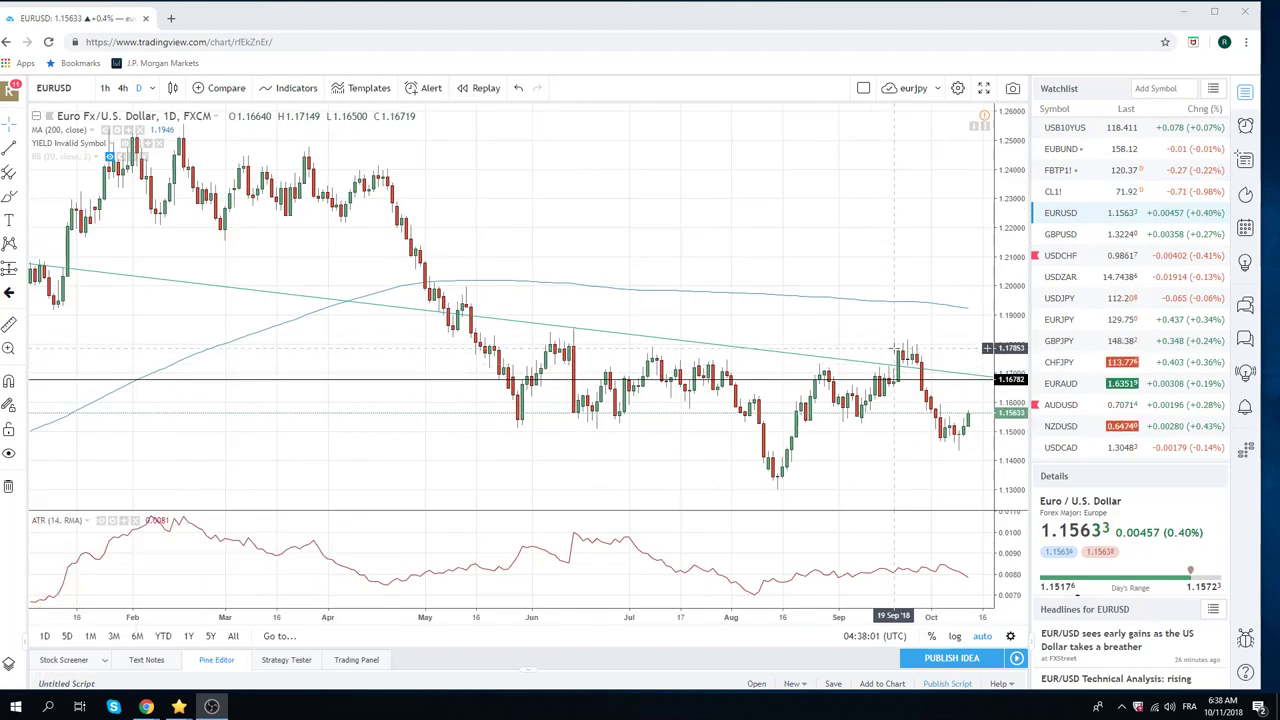
{"action": "scroll", "coordinate": [1131, 290], "scroll_direction": "up", "scroll_amount": 1}
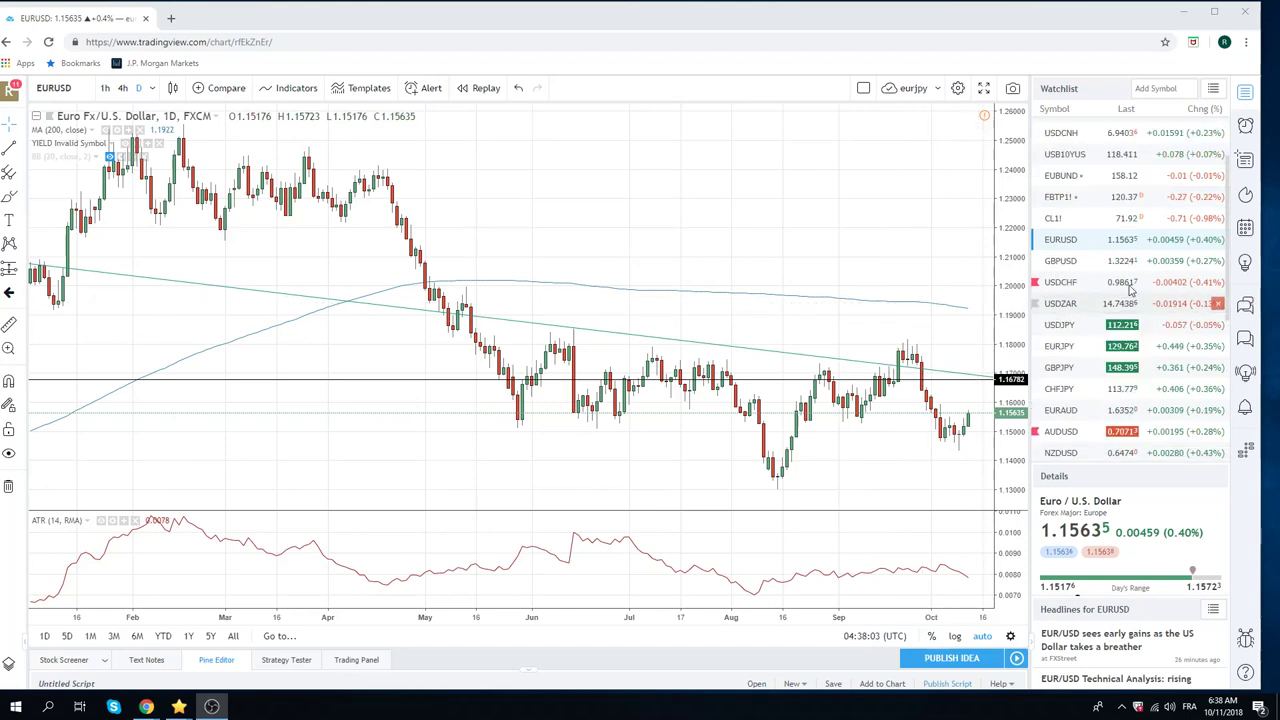
{"action": "scroll", "coordinate": [1131, 290], "scroll_direction": "up", "scroll_amount": 2}
- Load ES1! daily and zoom out to span roughly September 2017 to October 2018
{"action": "left_click", "coordinate": [1120, 128]}
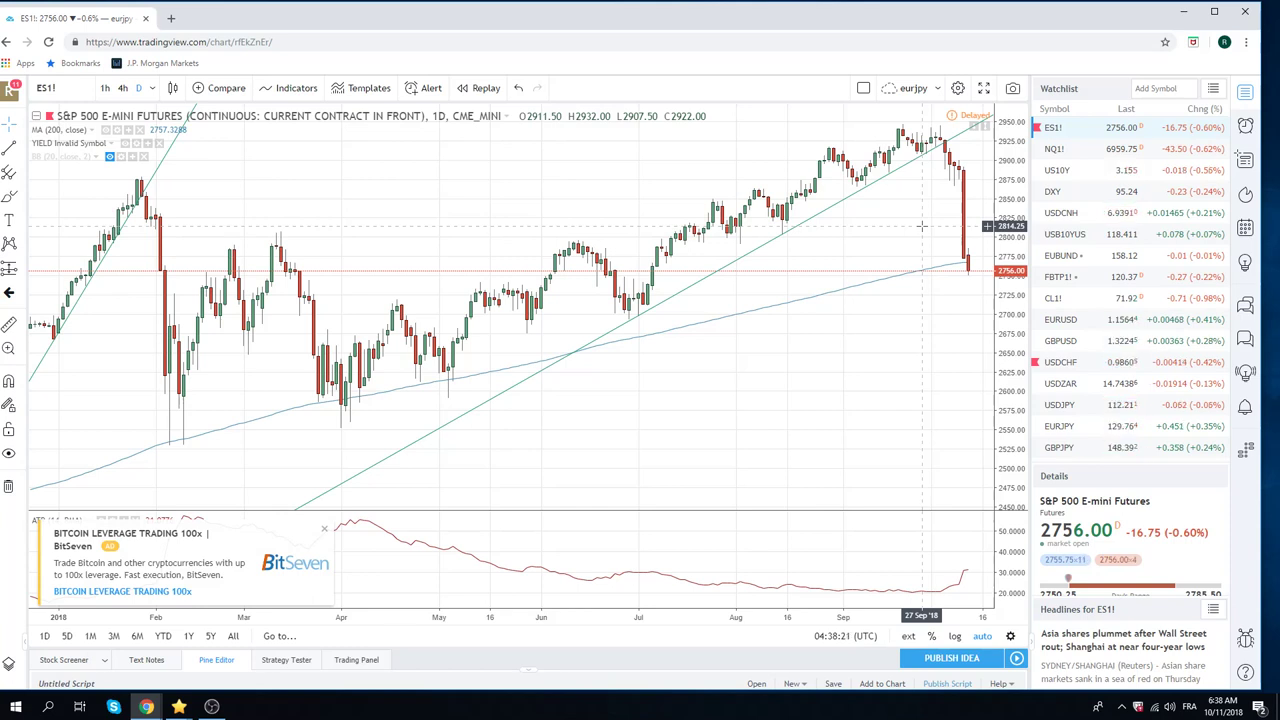
{"action": "scroll", "coordinate": [921, 226], "scroll_direction": "down", "scroll_amount": 2}
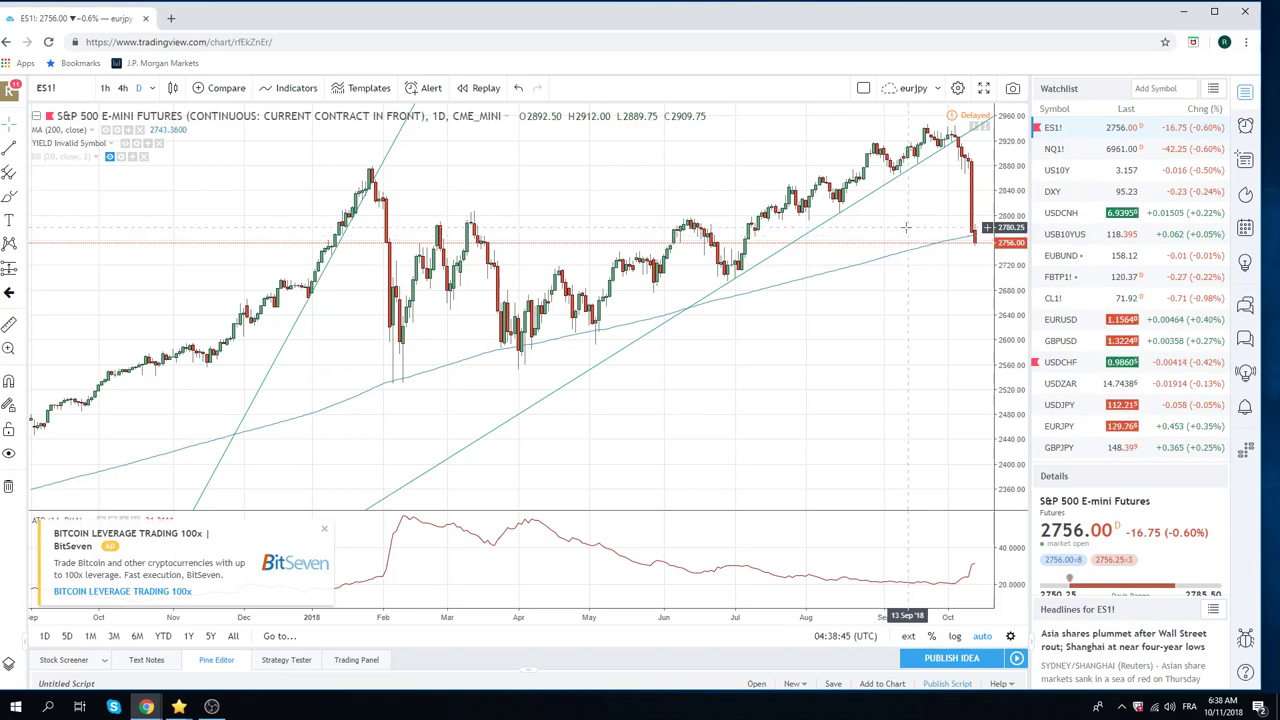
{"action": "left_click", "coordinate": [105, 88]}
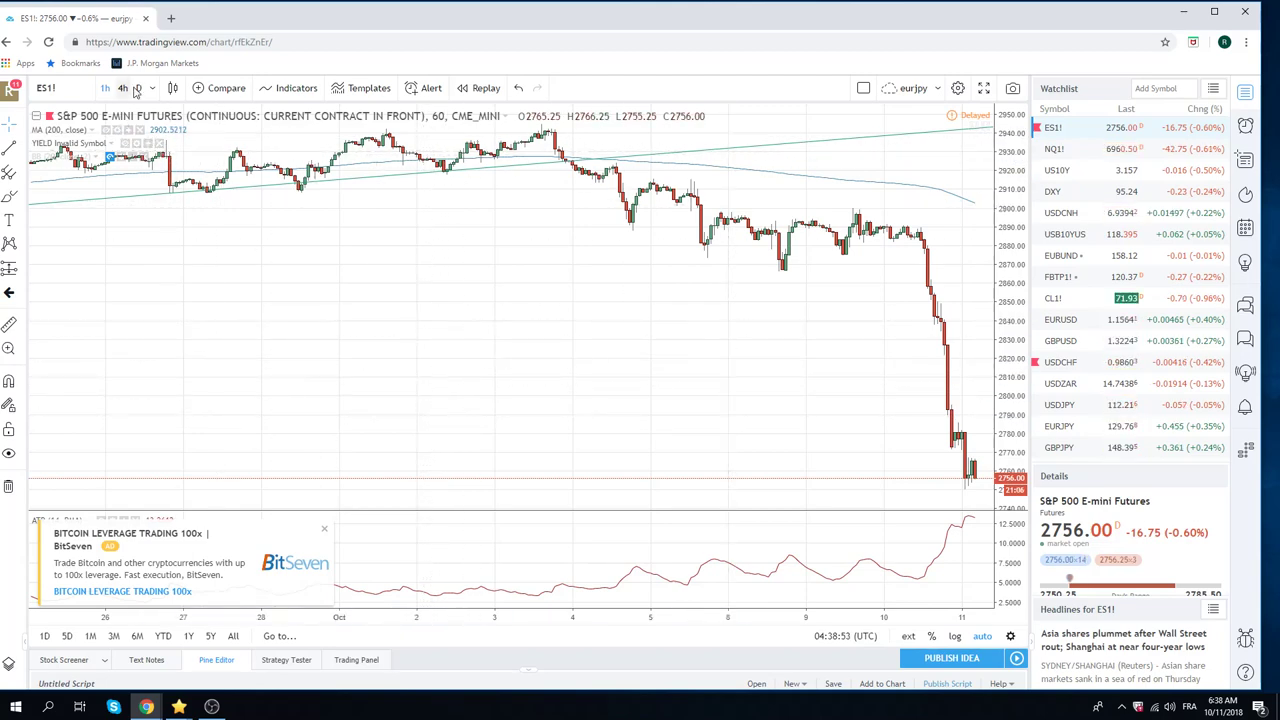
{"action": "left_click", "coordinate": [138, 88]}
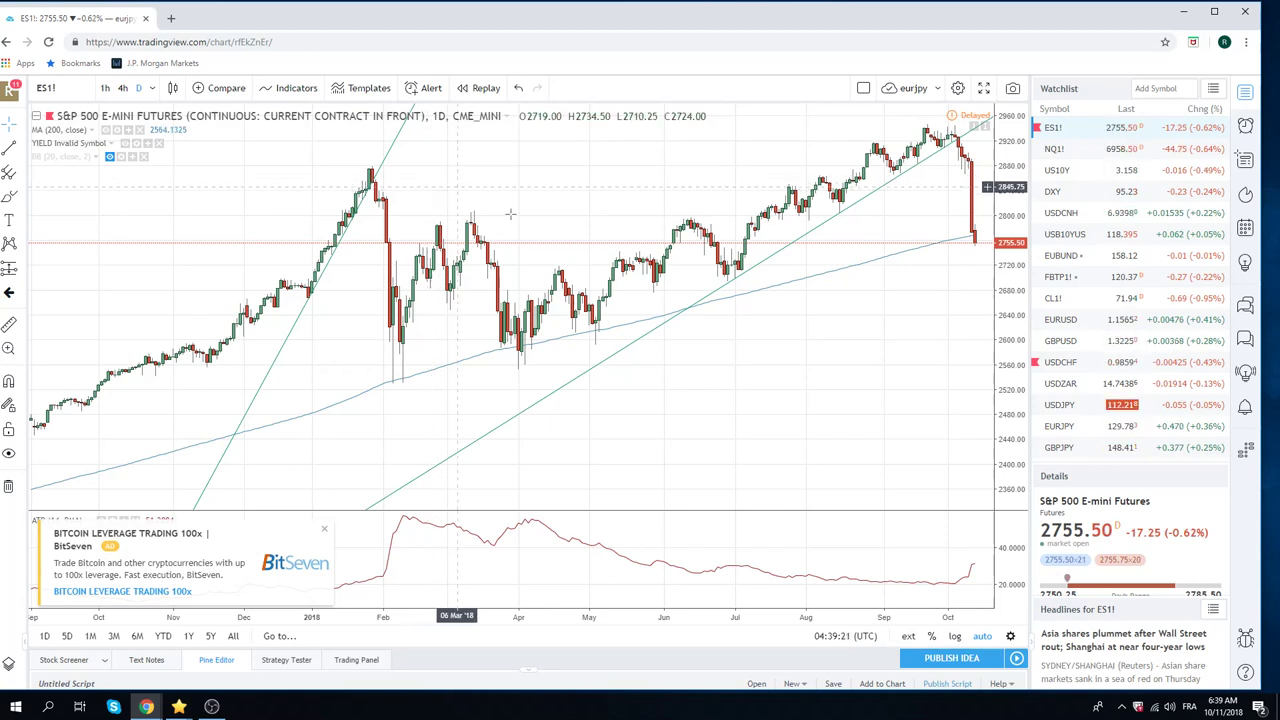
- Check a zoomed EURUSD chart, then bring up the USDCHF daily chart
{"action": "left_click", "coordinate": [1062, 321]}
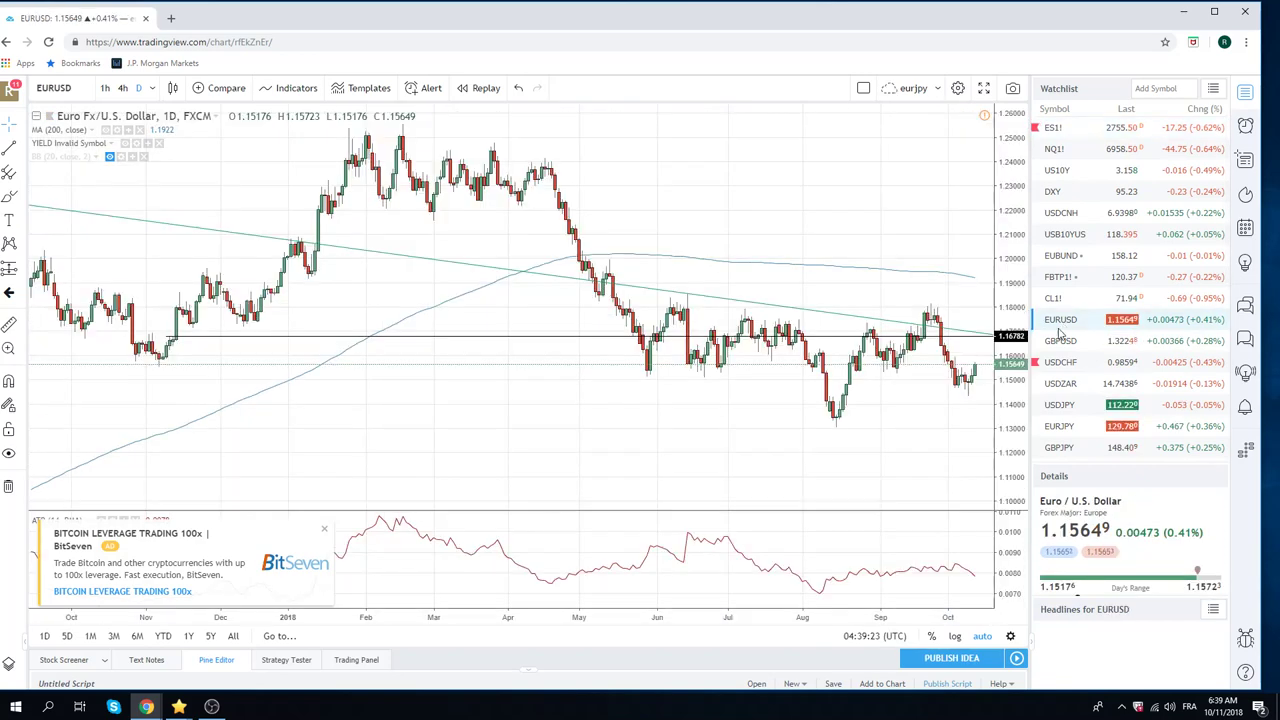
{"action": "scroll", "coordinate": [768, 352], "scroll_direction": "up", "scroll_amount": 3}
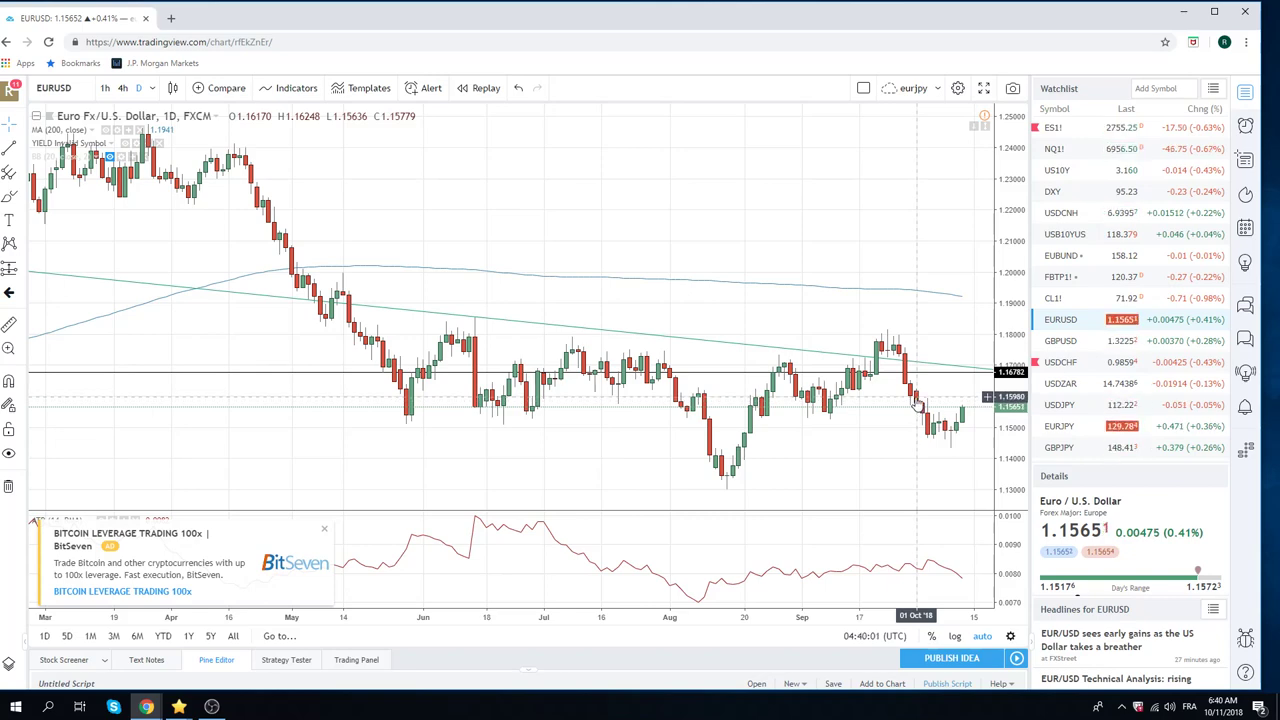
{"action": "left_click", "coordinate": [1062, 366]}
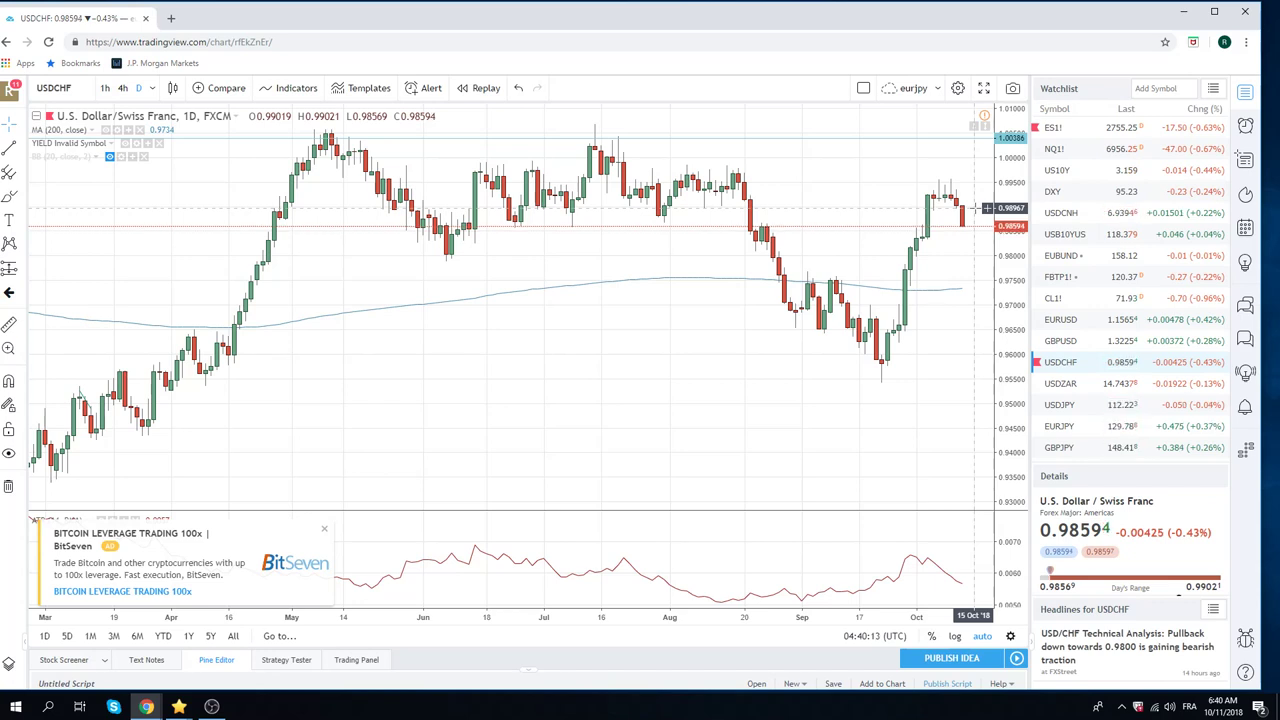
- Bring up USDJPY from the watchlist, trading at 112.236
{"action": "left_click", "coordinate": [1061, 405]}
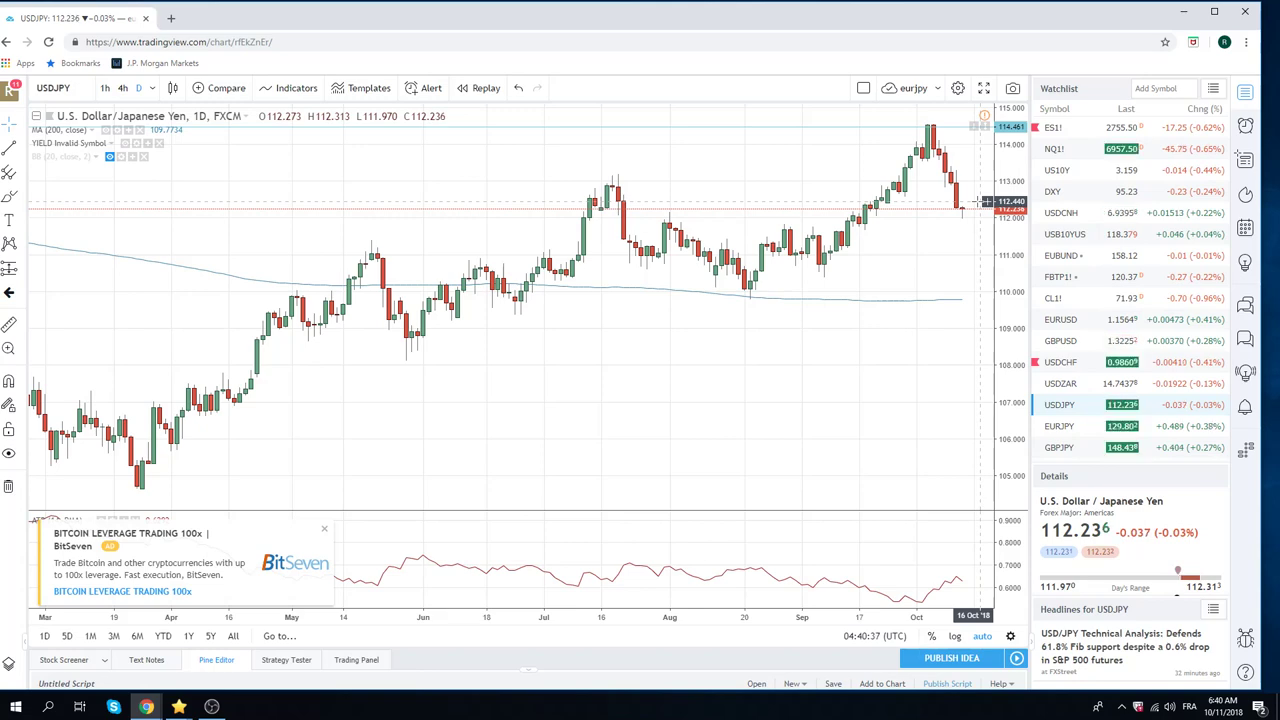
- Bring up EURJPY from the watchlist, trading at 129.805
{"action": "left_click", "coordinate": [1057, 425]}
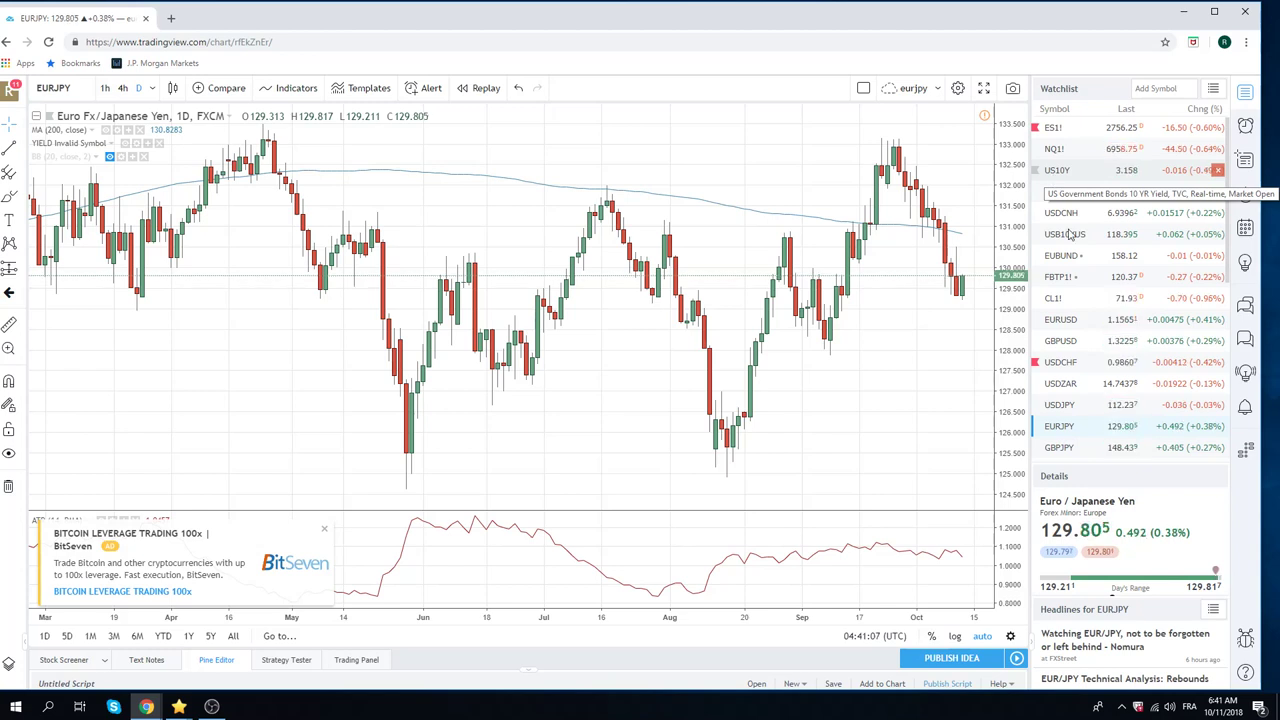
- Bring up USDZAR from the watchlist, trading at 14.7437
{"action": "left_click", "coordinate": [1080, 383]}
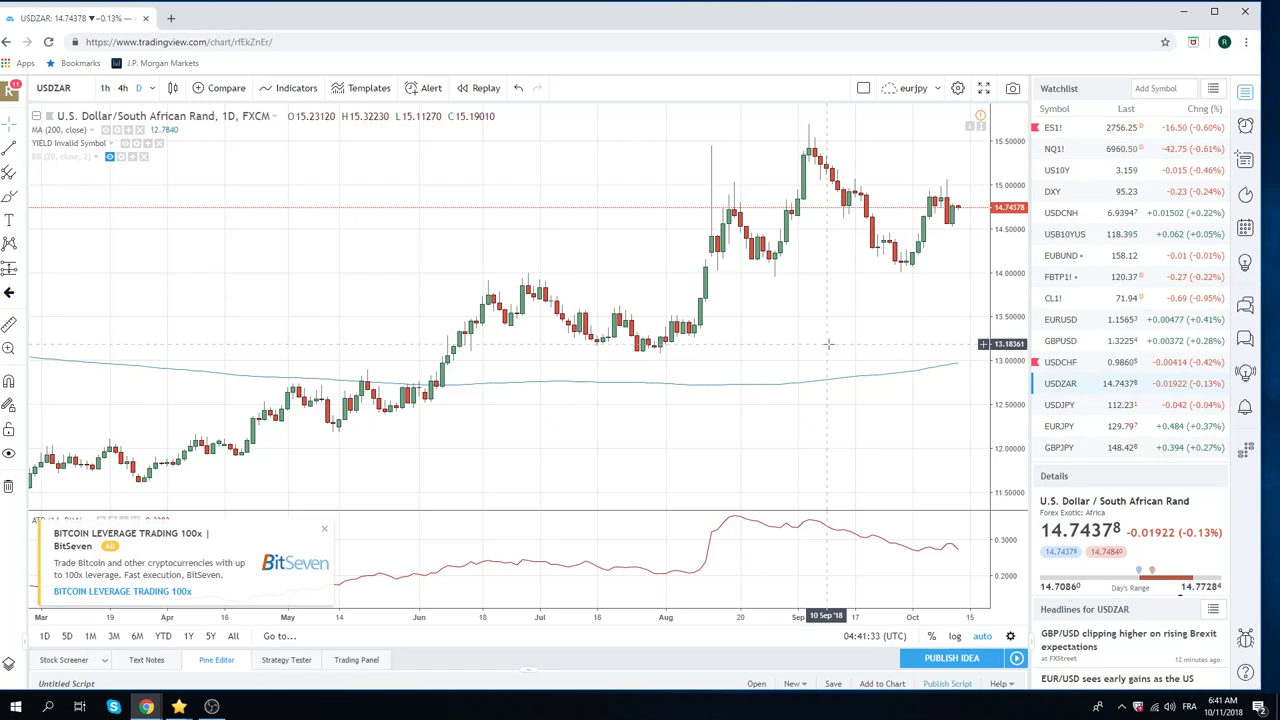
- Switch USDZAR to 1h candles, zoom out, then load AUDUSD on the hourly timeframe
{"action": "scroll", "coordinate": [1090, 380], "scroll_direction": "down", "scroll_amount": 1}
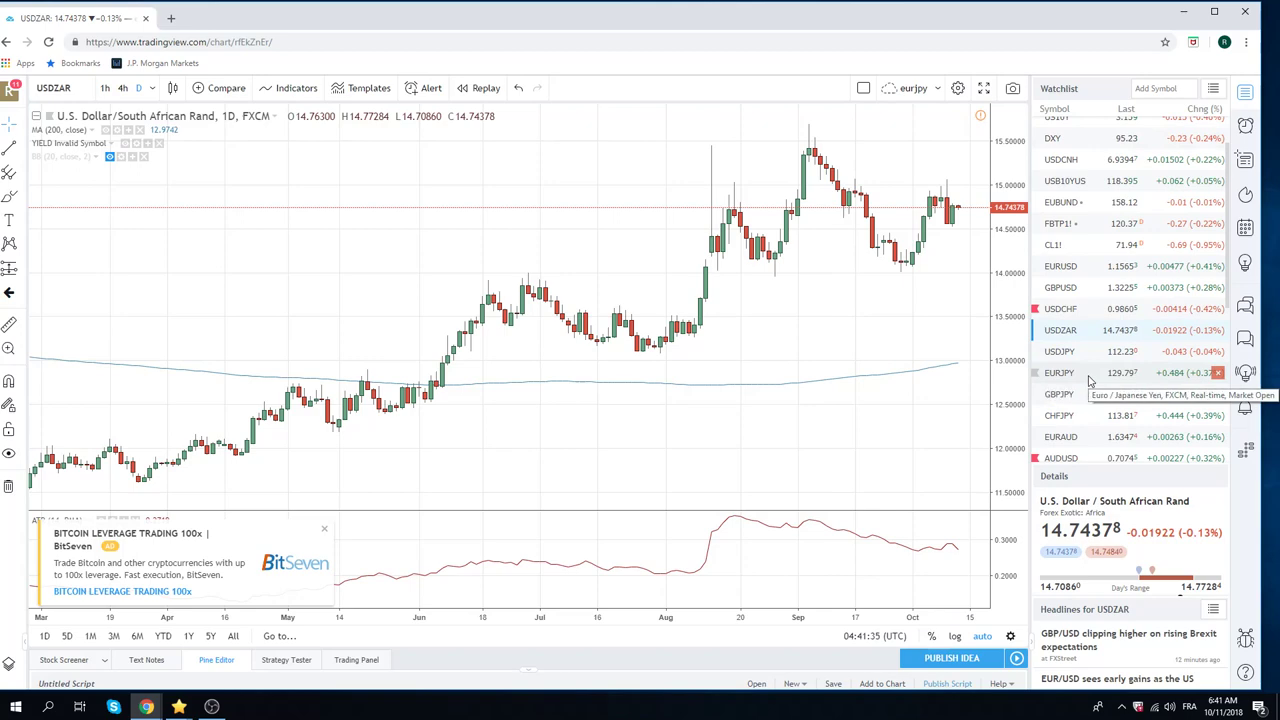
{"action": "scroll", "coordinate": [1090, 380], "scroll_direction": "down", "scroll_amount": 1}
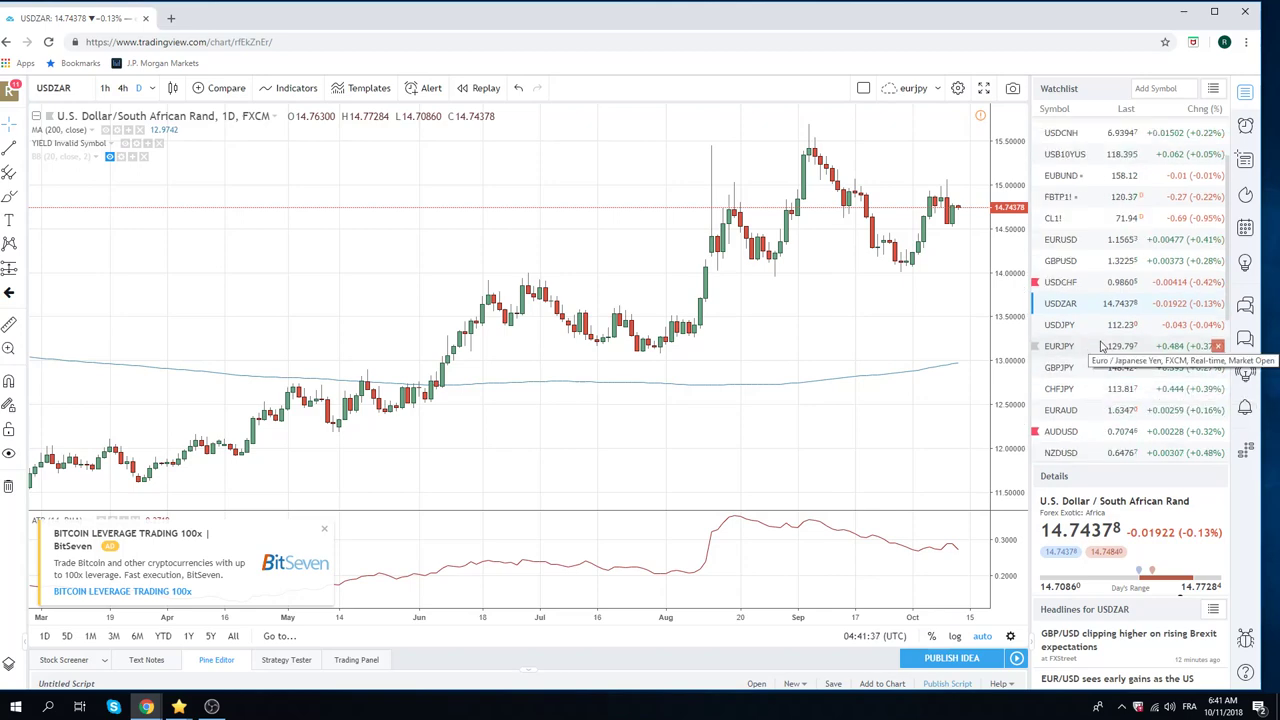
{"action": "scroll", "coordinate": [776, 300], "scroll_direction": "up", "scroll_amount": 2}
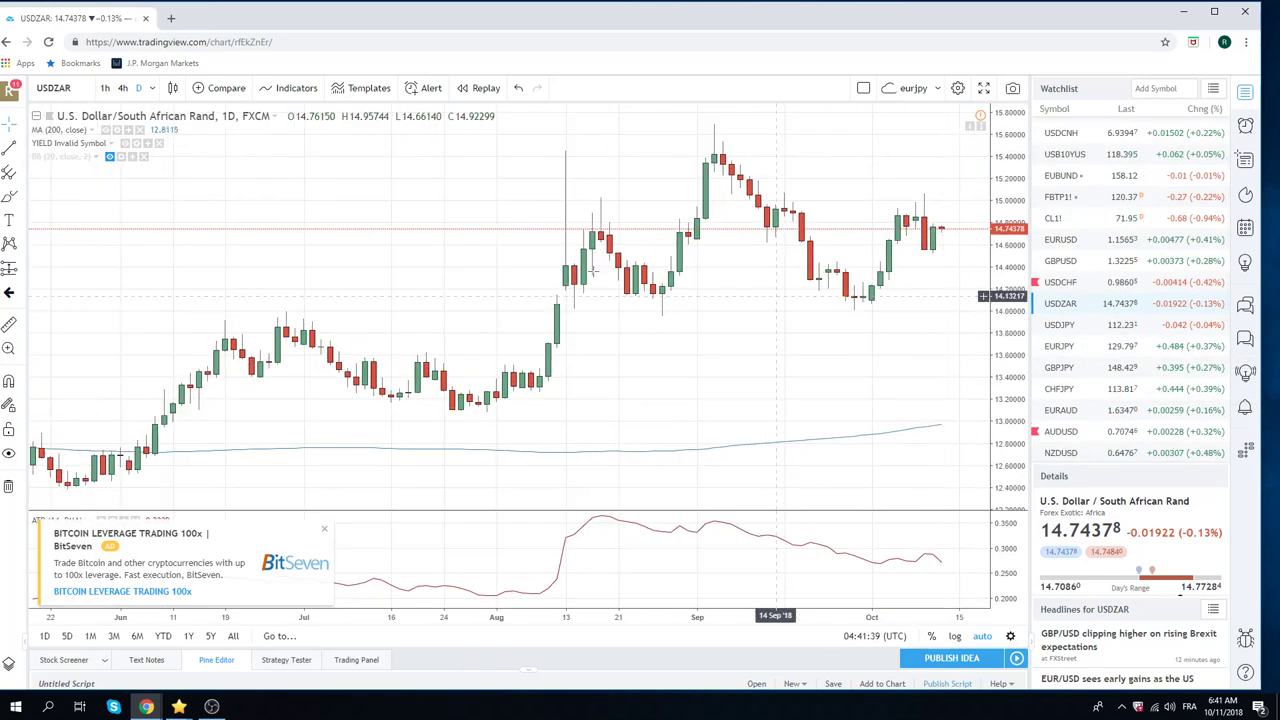
{"action": "left_click", "coordinate": [105, 88]}
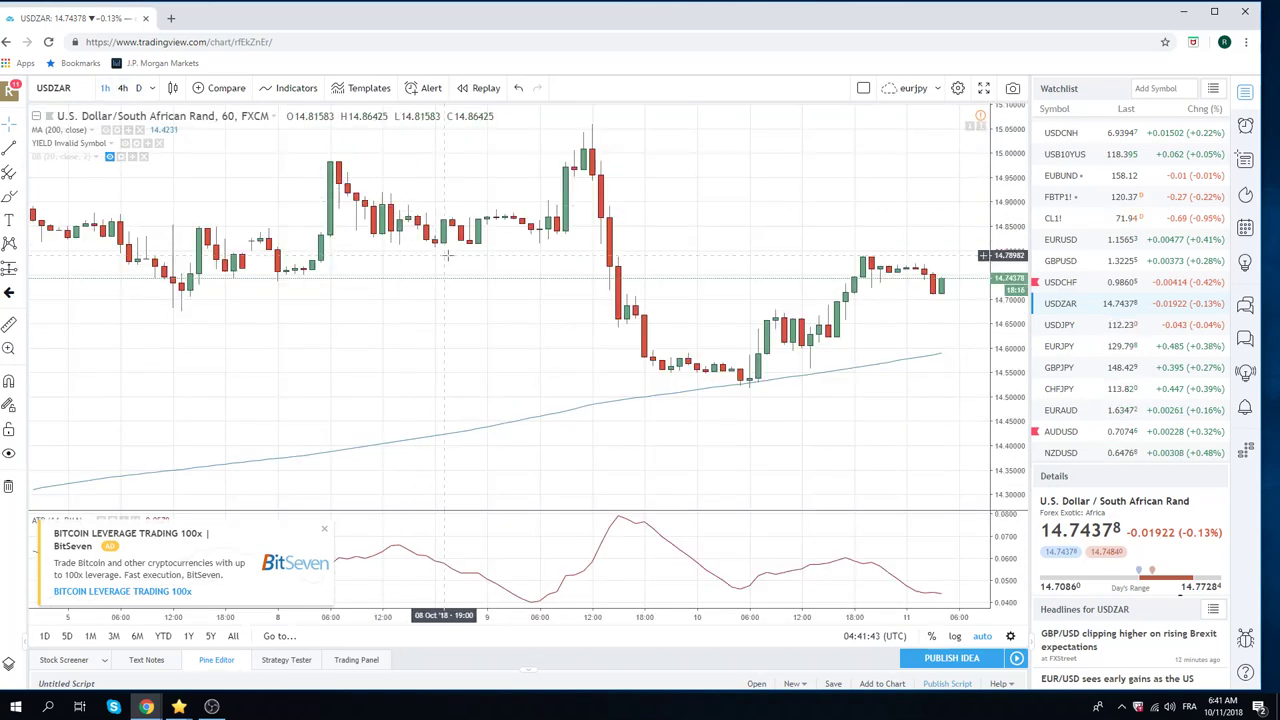
{"action": "scroll", "coordinate": [448, 260], "scroll_direction": "down", "scroll_amount": 3}
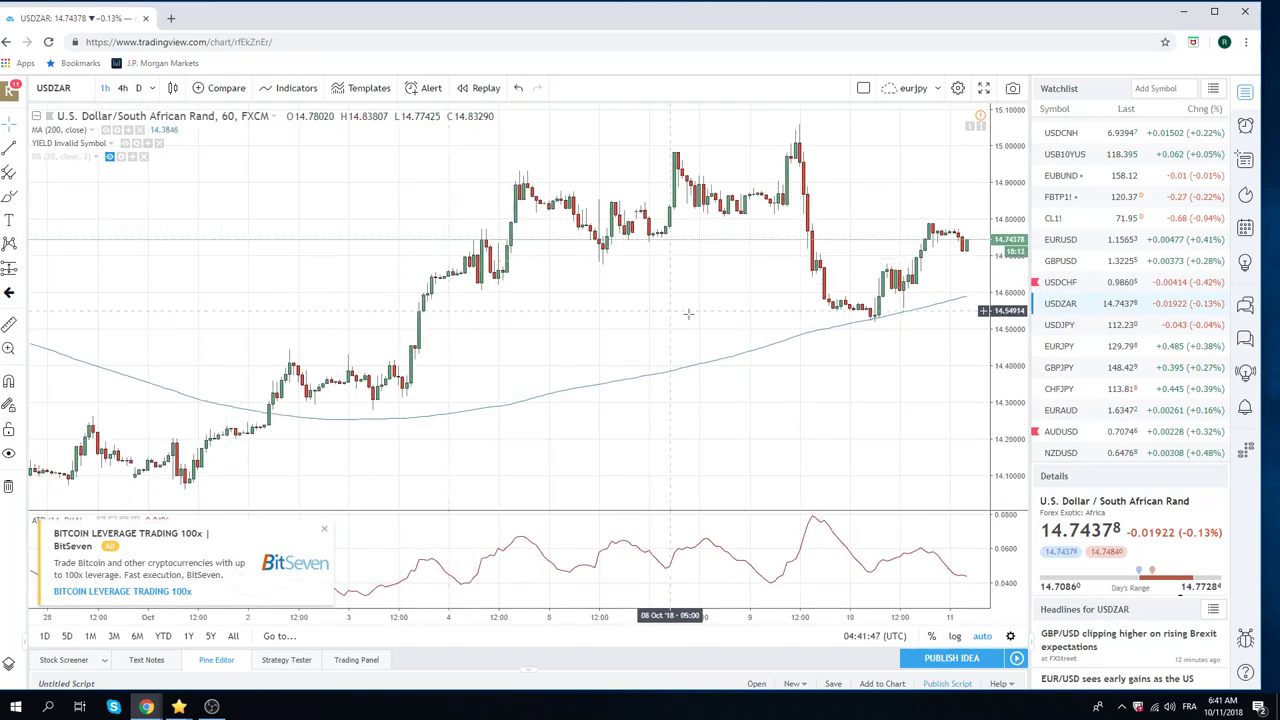
{"action": "left_click", "coordinate": [1060, 433]}
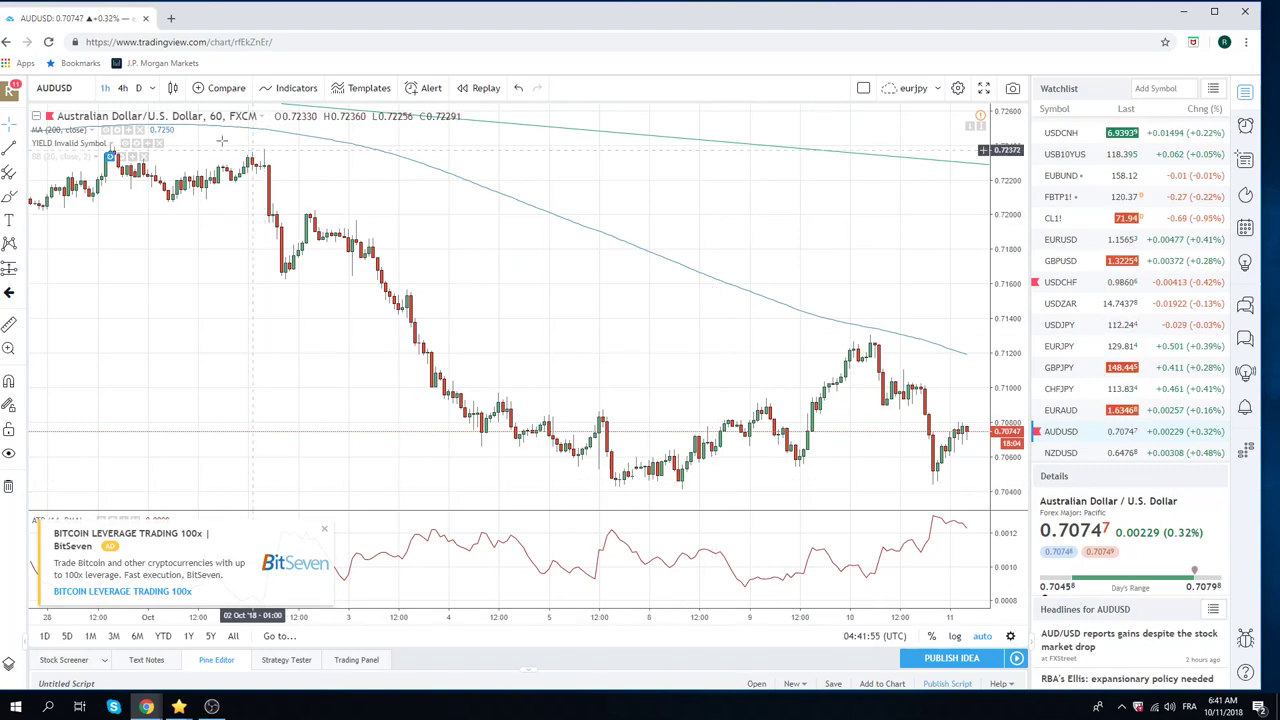
- Return AUDUSD to daily candles, then bring up the CADJPY daily chart
{"action": "left_click", "coordinate": [141, 89]}
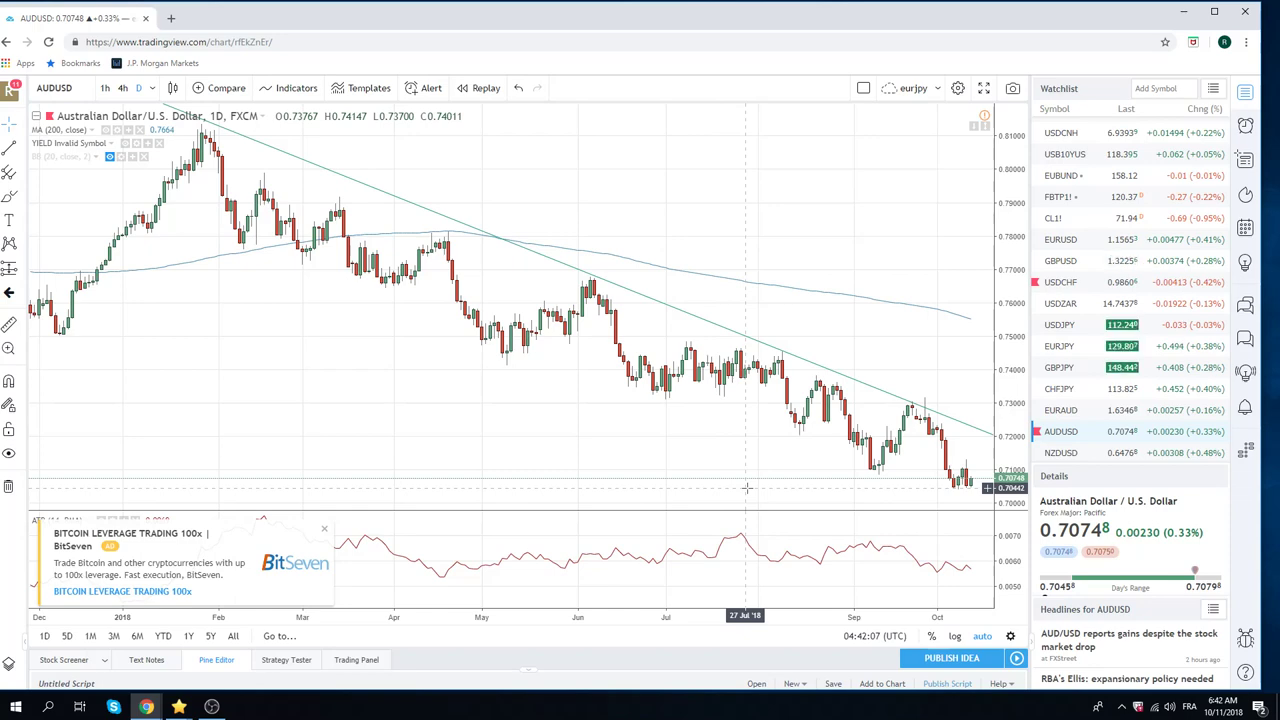
{"action": "scroll", "coordinate": [722, 482], "scroll_direction": "up", "scroll_amount": 2}
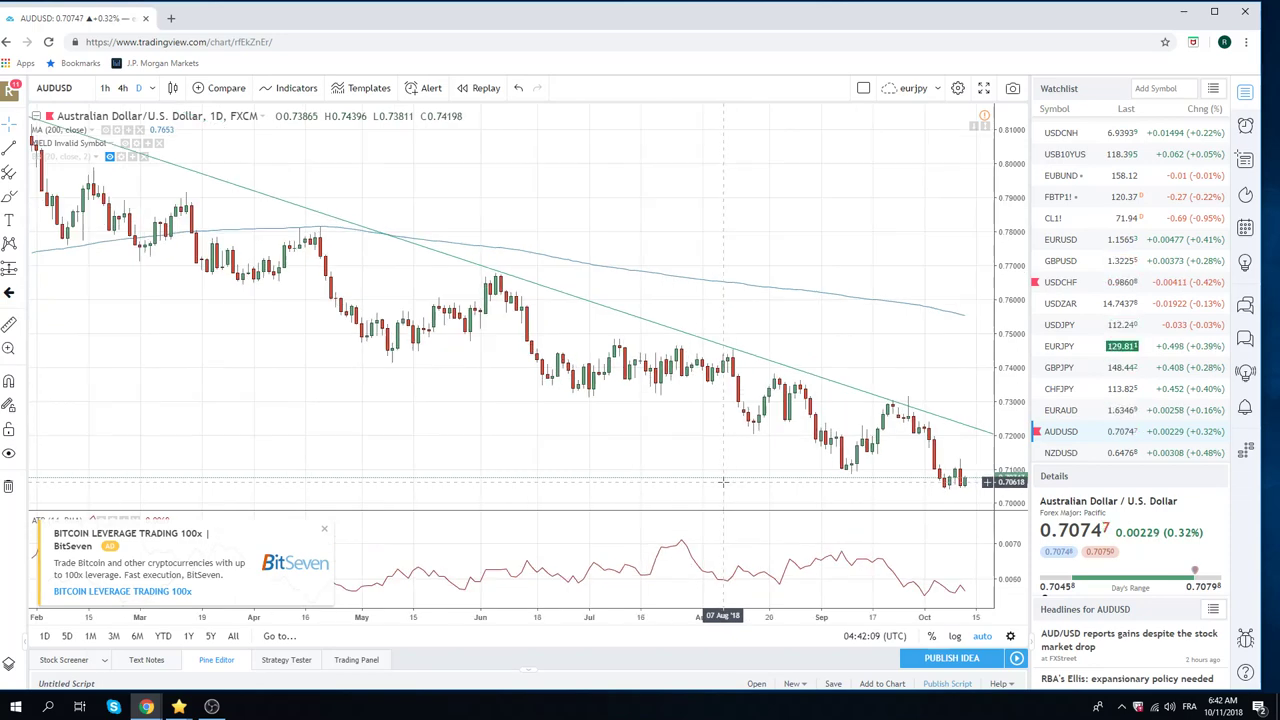
{"action": "scroll", "coordinate": [718, 470], "scroll_direction": "down", "scroll_amount": 2}
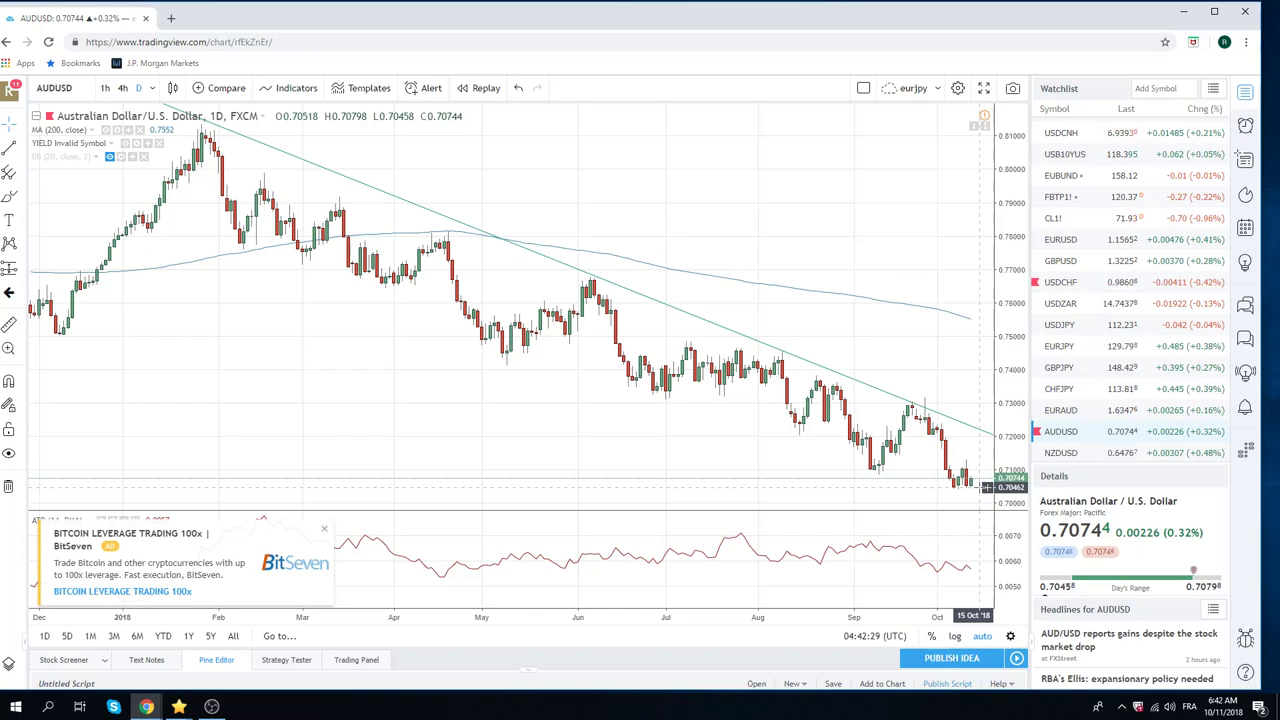
{"action": "scroll", "coordinate": [1066, 393], "scroll_direction": "down", "scroll_amount": 2}
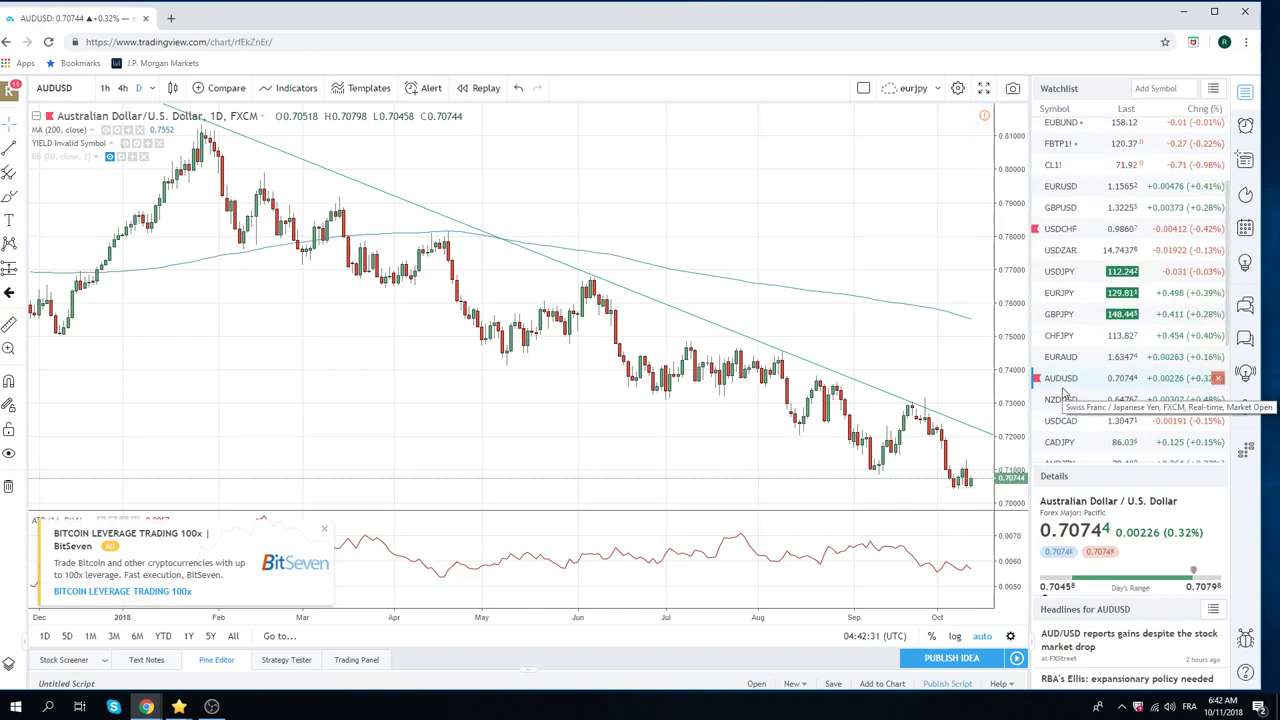
{"action": "left_click", "coordinate": [1062, 442]}
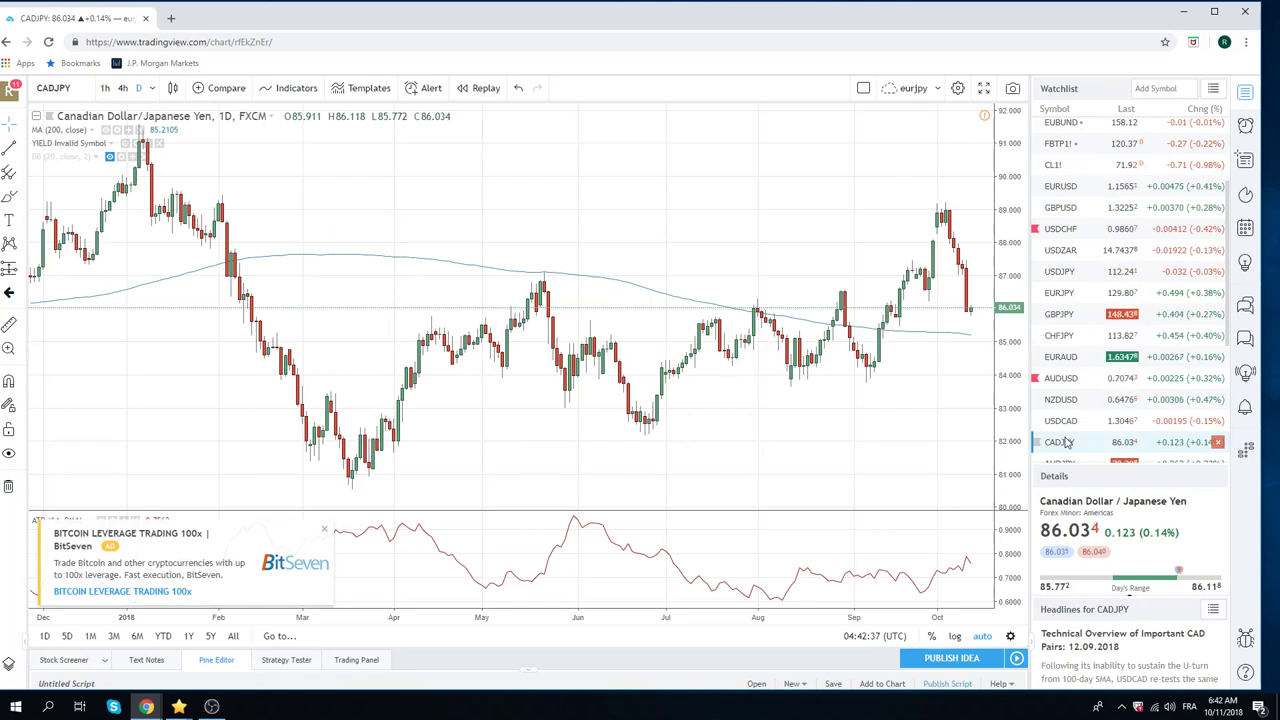
- Check USDCAD and CADJPY, then finish on the USDMXN daily chart at 19.17280
{"action": "left_click", "coordinate": [1067, 421]}
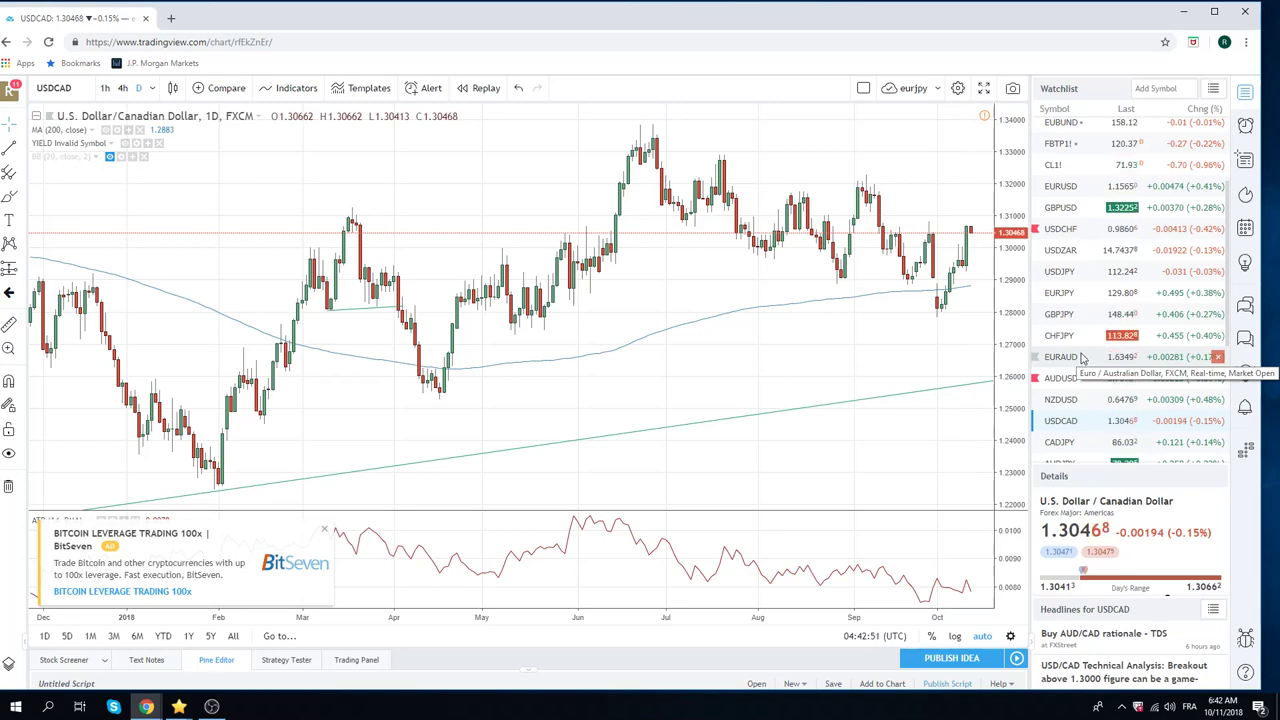
{"action": "scroll", "coordinate": [1080, 358], "scroll_direction": "down", "scroll_amount": 1}
{"action": "left_click", "coordinate": [1063, 418]}
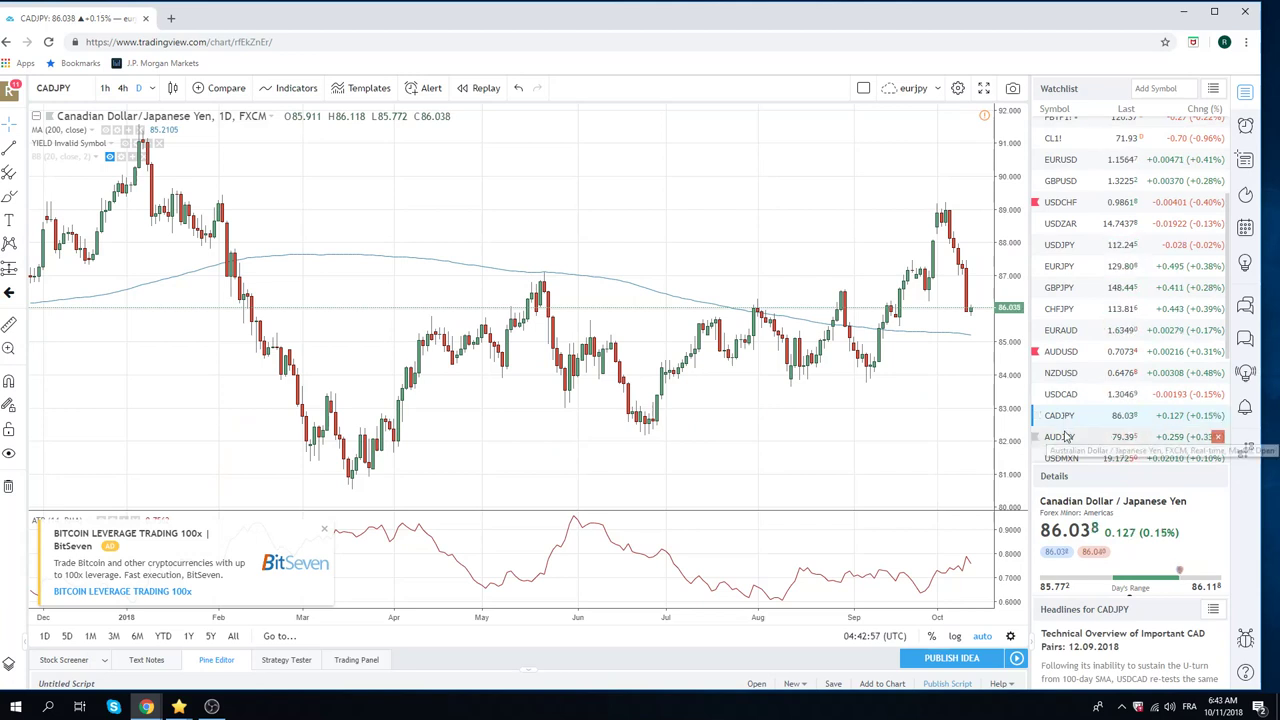
{"action": "left_click", "coordinate": [1062, 457]}
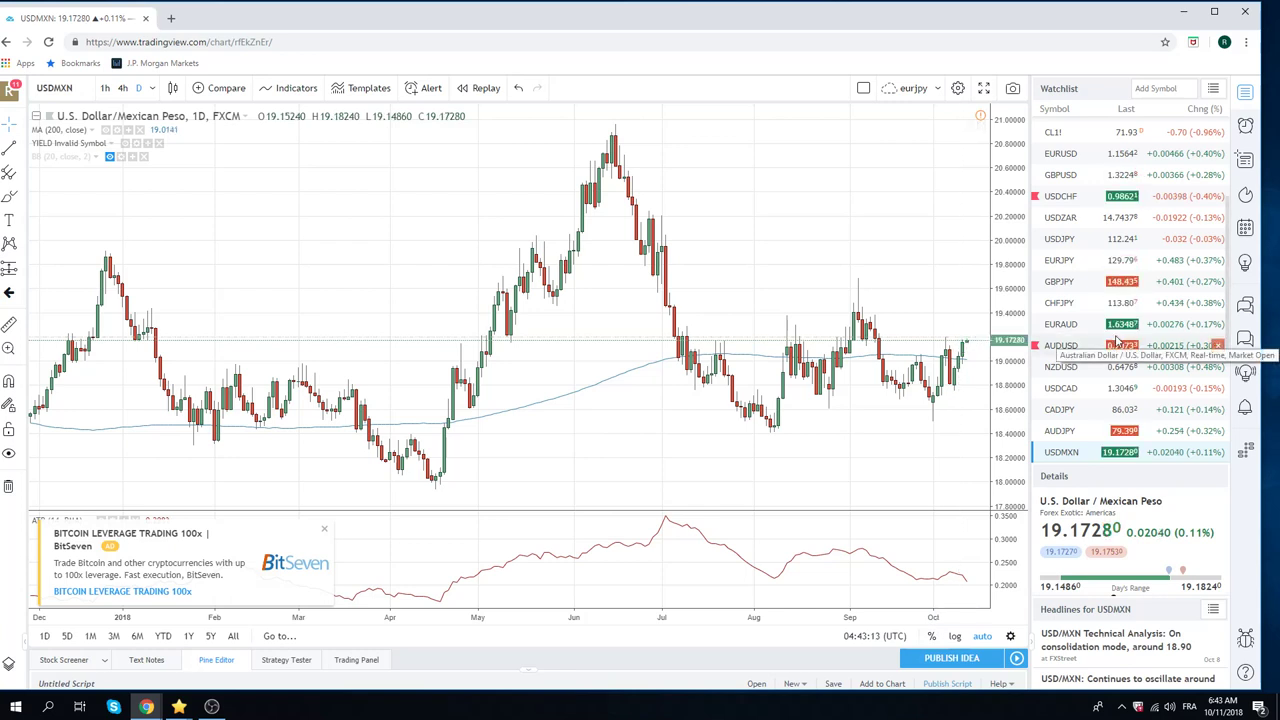
{"action": "scroll", "coordinate": [1118, 341], "scroll_direction": "down", "scroll_amount": 1}
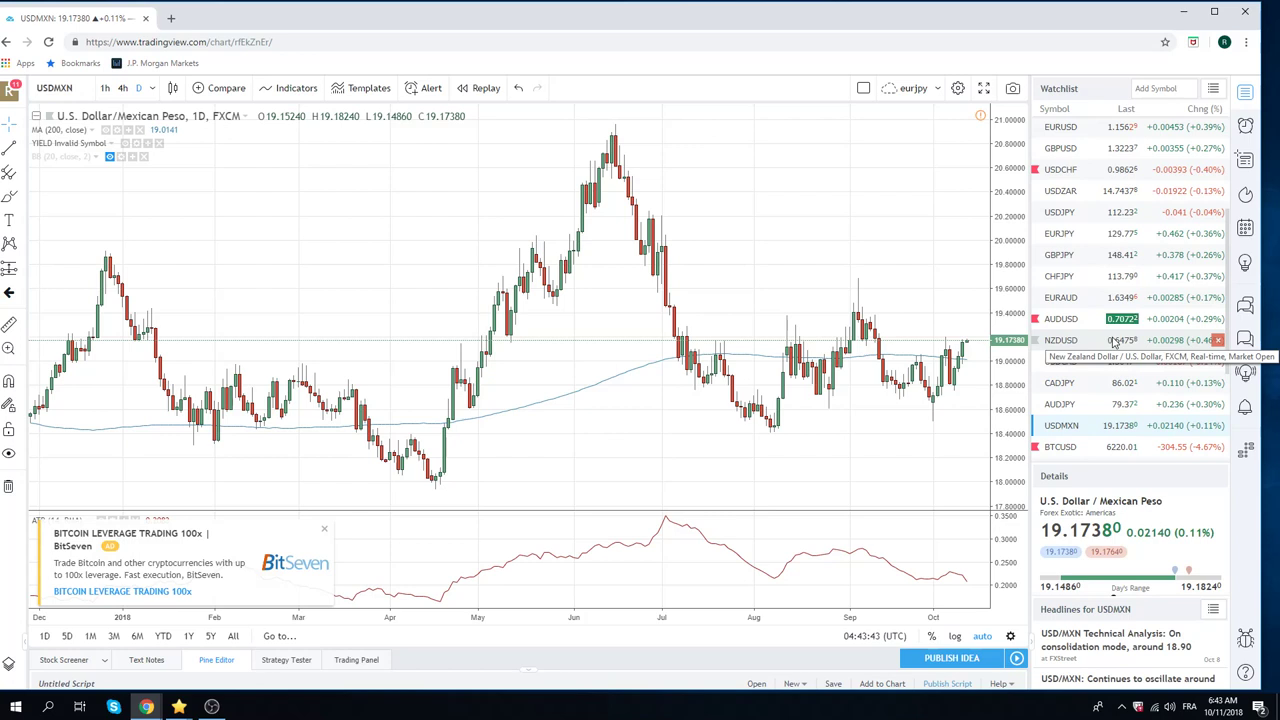
{"action": "scroll", "coordinate": [1114, 342], "scroll_direction": "up", "scroll_amount": 1}
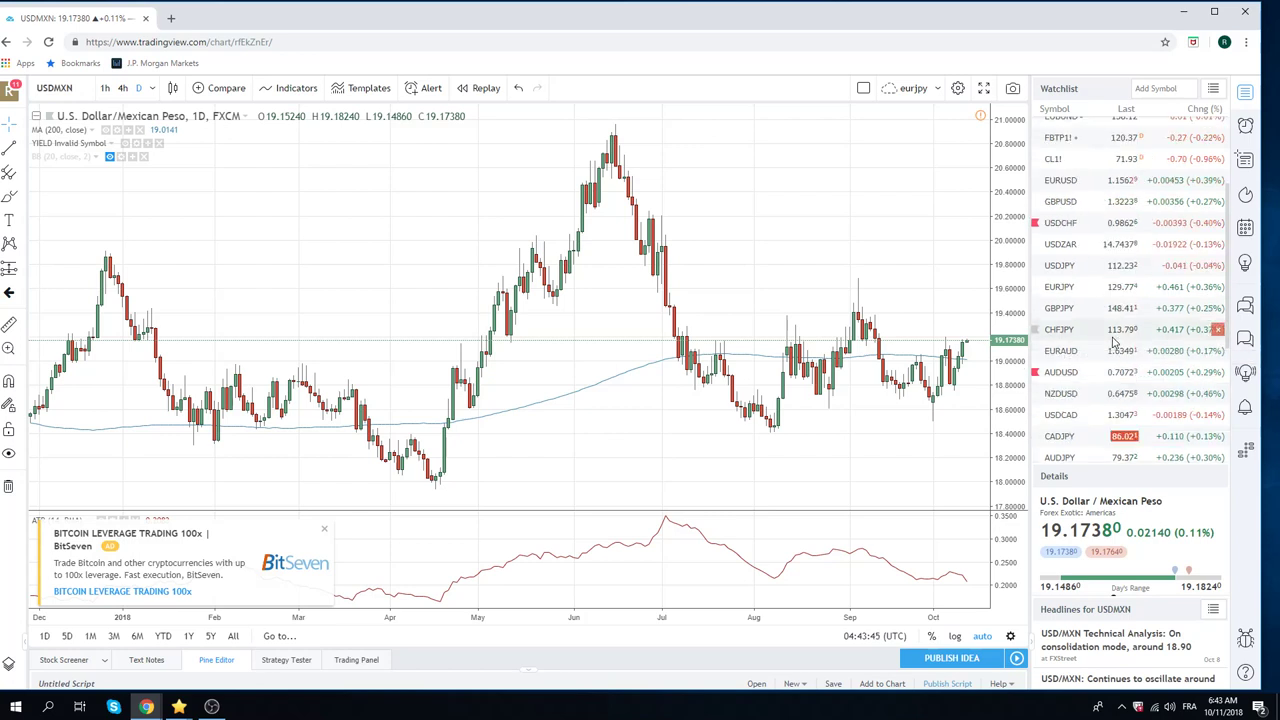
{"action": "scroll", "coordinate": [1114, 342], "scroll_direction": "up", "scroll_amount": 1}
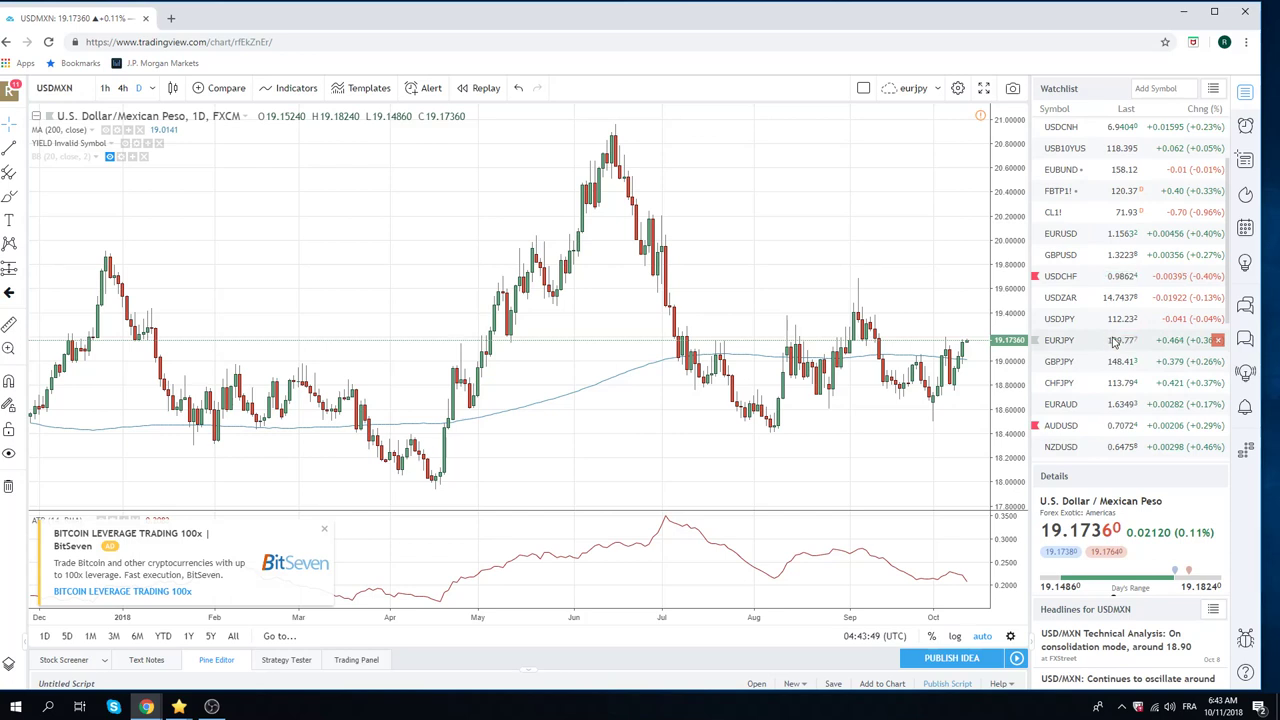
{"action": "scroll", "coordinate": [1114, 342], "scroll_direction": "down", "scroll_amount": 1}
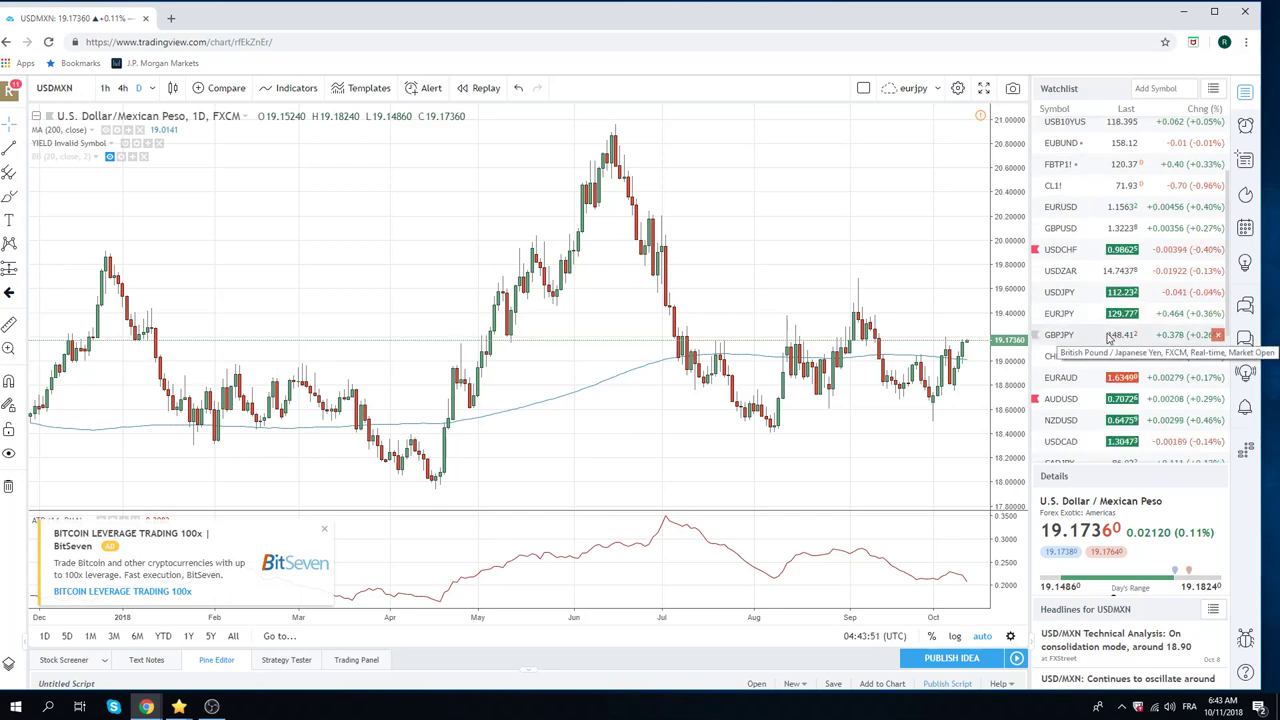